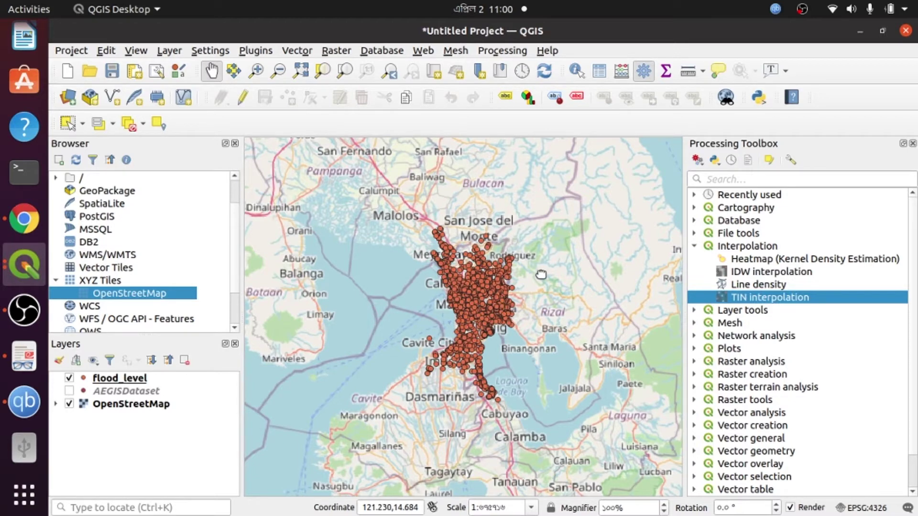
Toggle editing on the flood_level layer from its Layers panel context menu
left_click(129, 377)
right_click(129, 379)
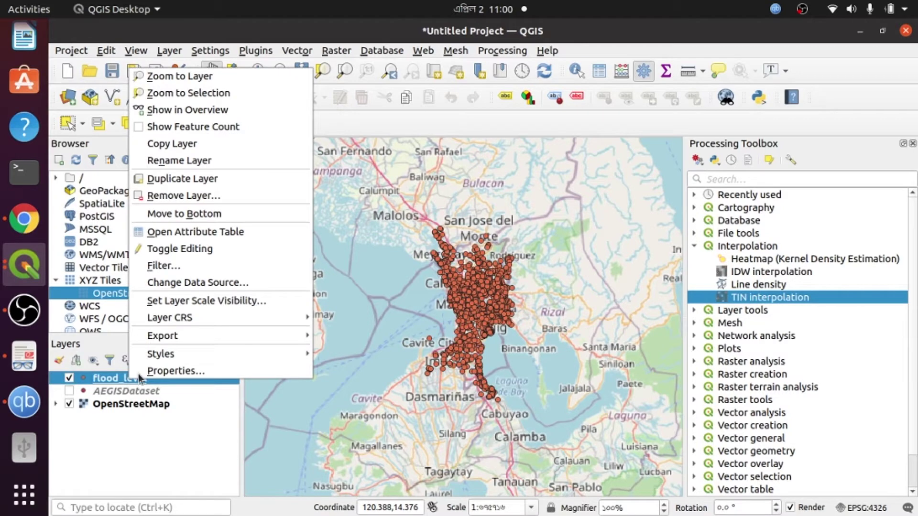
left_click(198, 246)
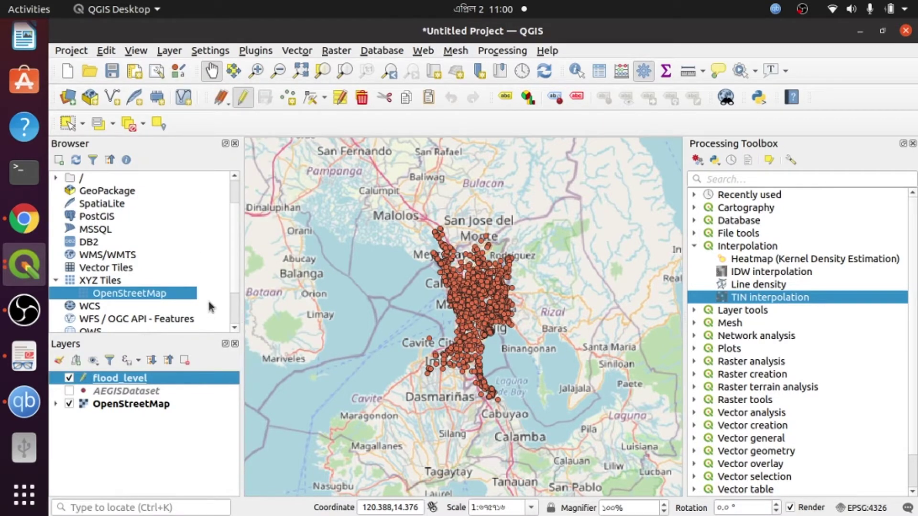
right_click(139, 377)
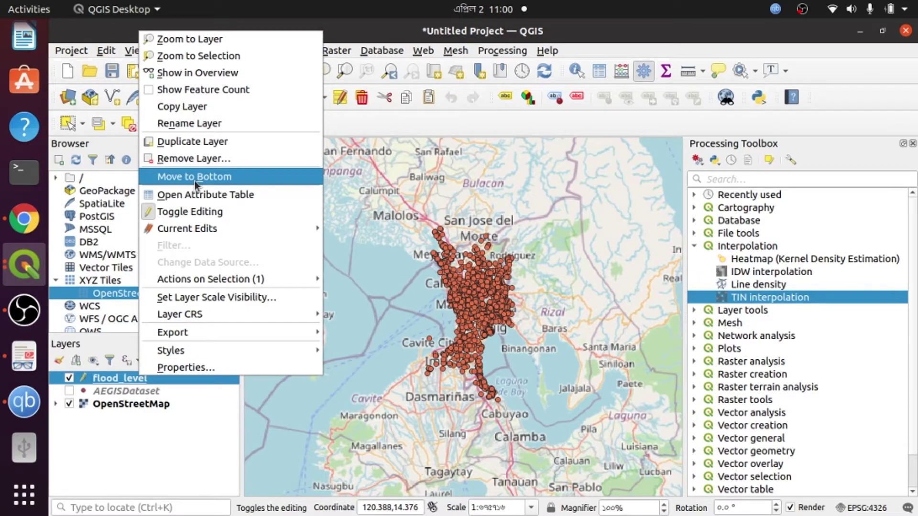
left_click(196, 194)
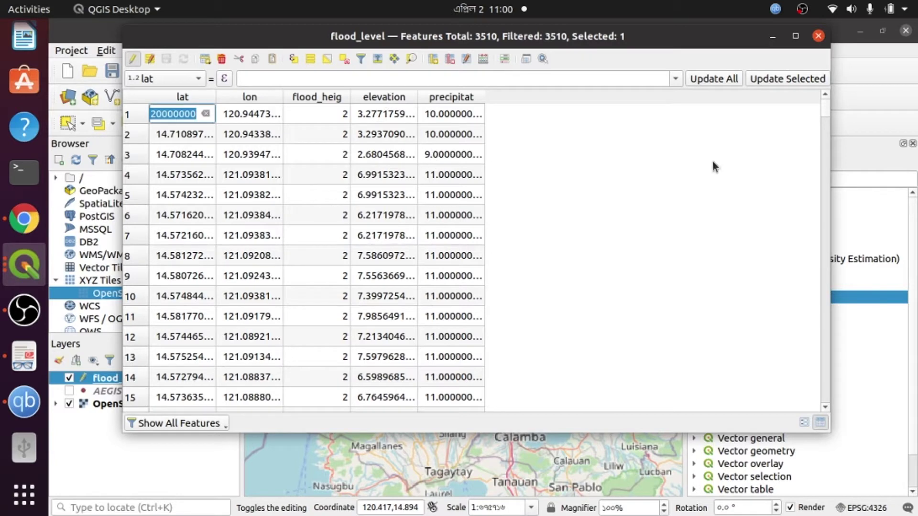
key("Escape")
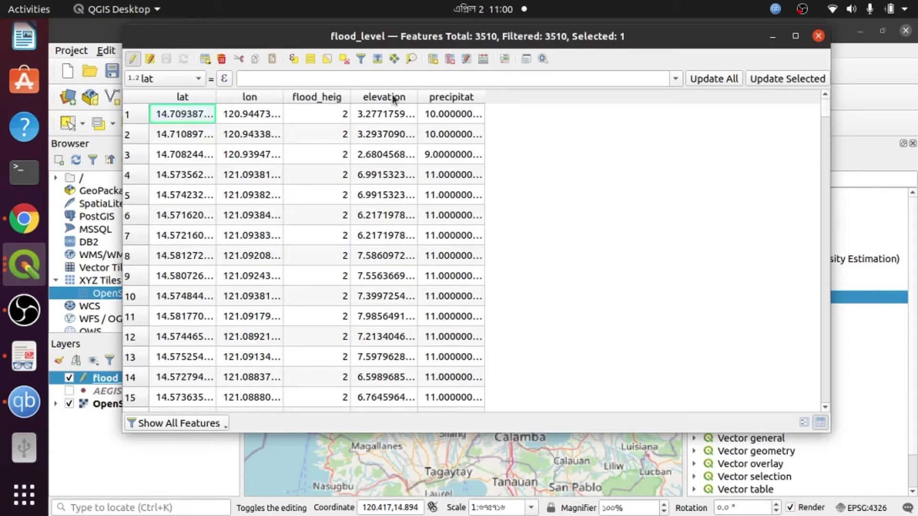
left_click(392, 96)
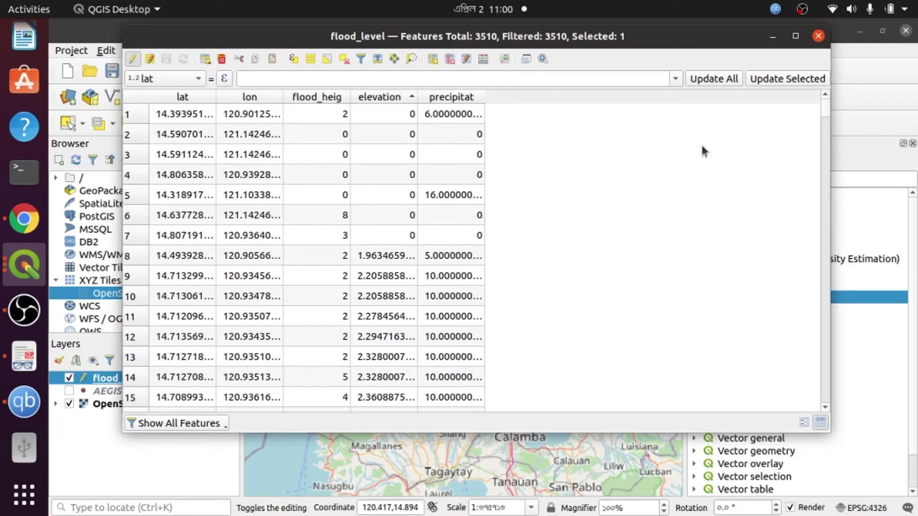
left_click(817, 37)
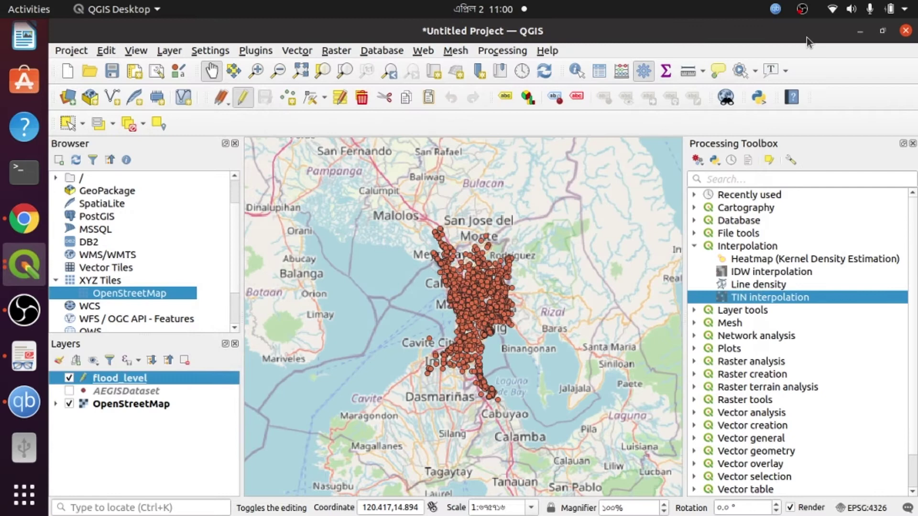
Launch Raster > Analysis > Grid (Nearest Neighbor) with flood_level as the point layer
left_click(336, 51)
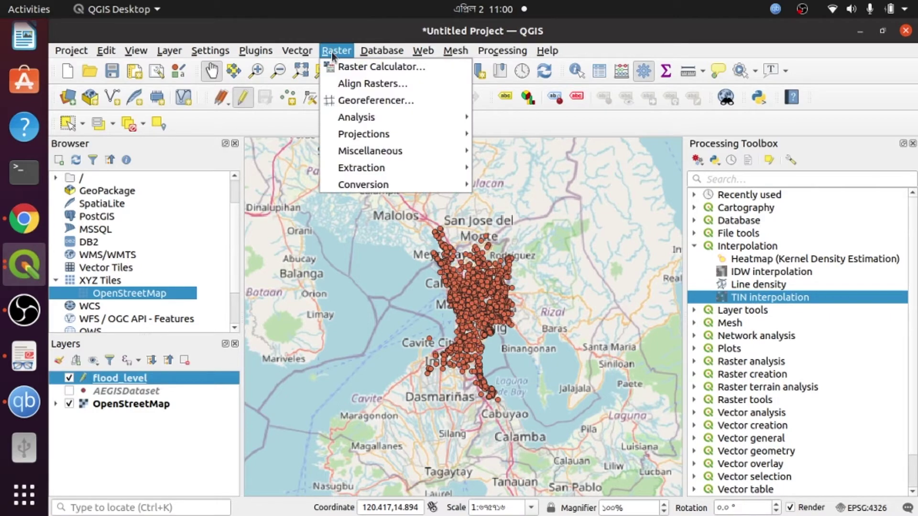
mouse_move(352, 116)
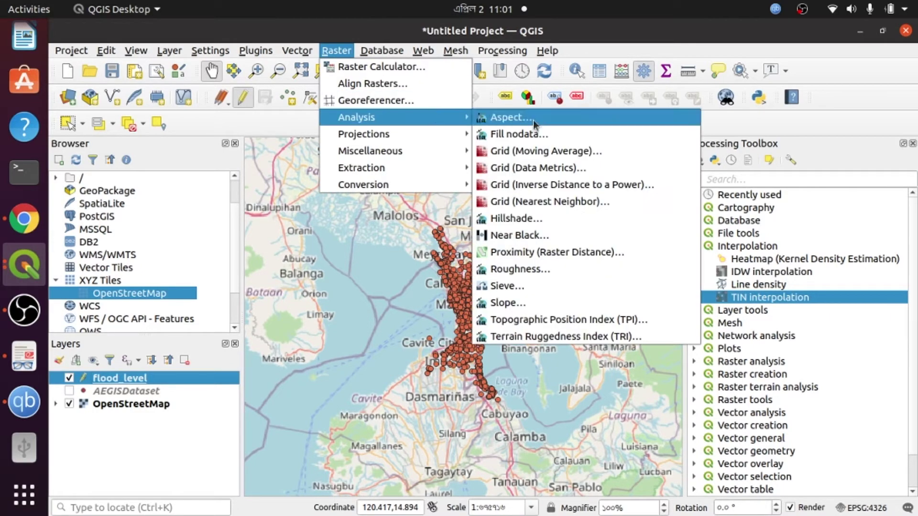
left_click(544, 204)
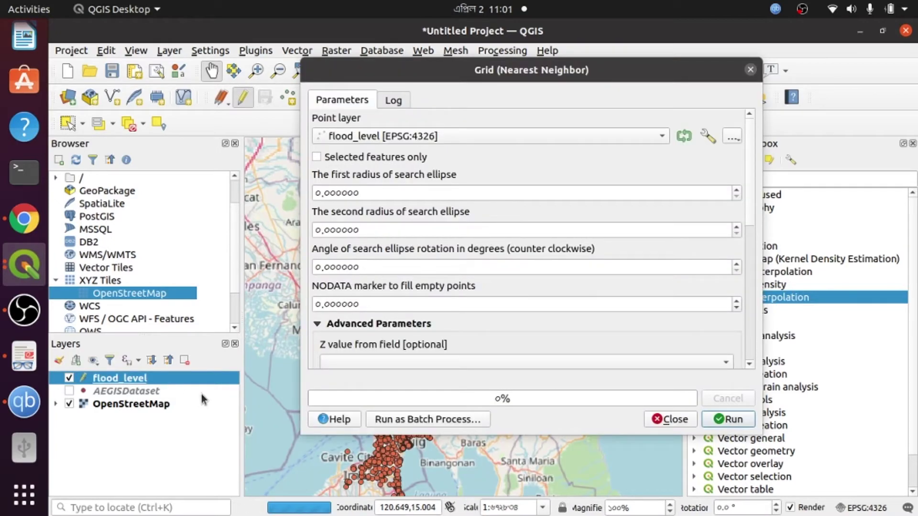
Keep flood_level as the point layer and take Z values from its elevation field
left_click(662, 138)
left_click(659, 138)
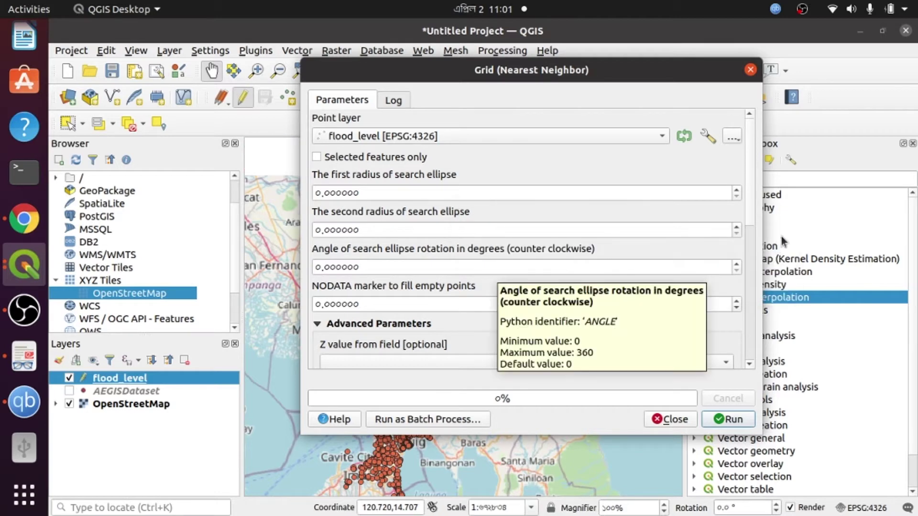
left_click_drag(752, 184, 760, 268)
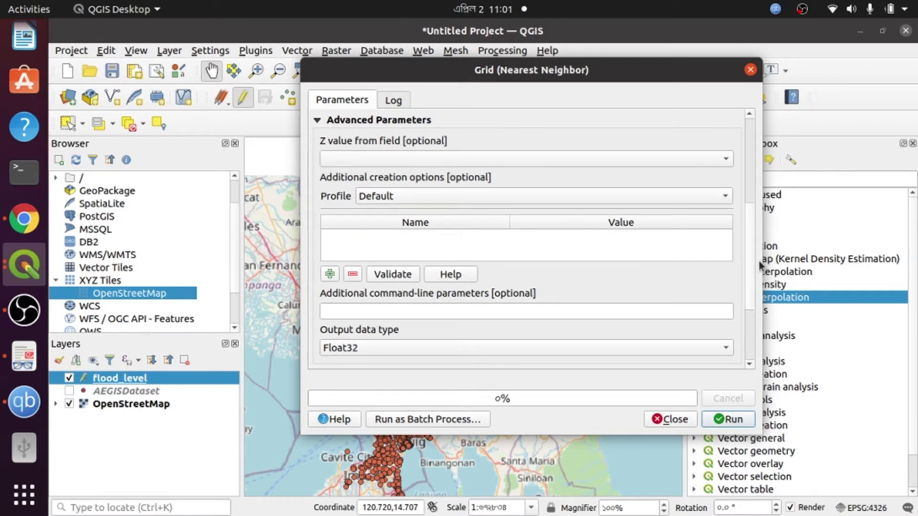
scroll(760, 266, "down", 5)
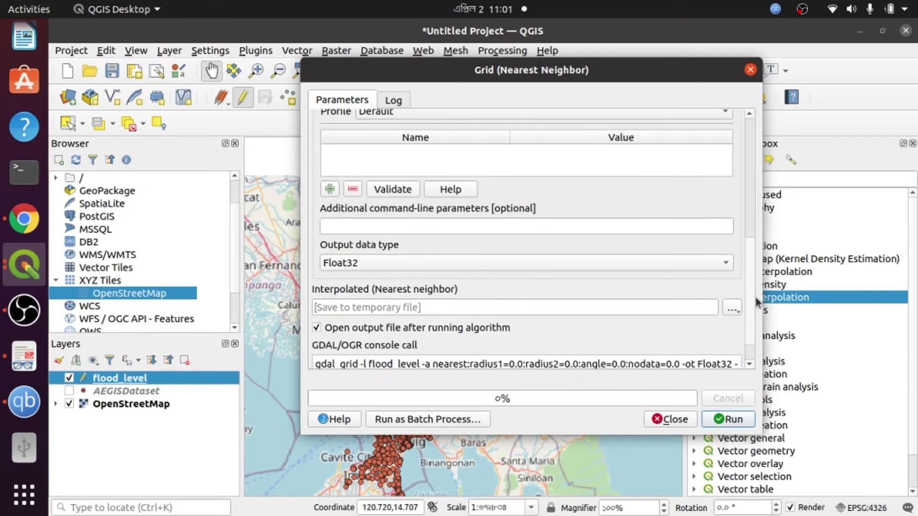
scroll(757, 303, "down", 2)
scroll(756, 306, "up", 5)
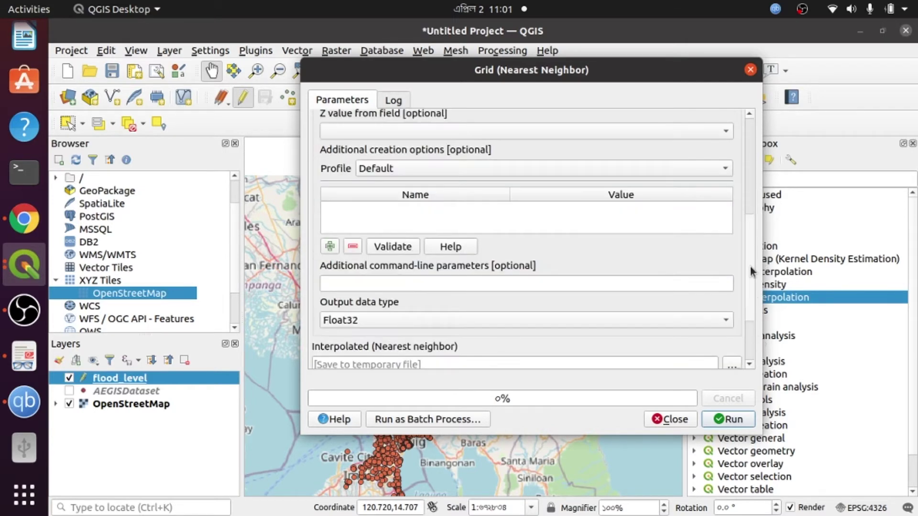
scroll(752, 271, "up", 10)
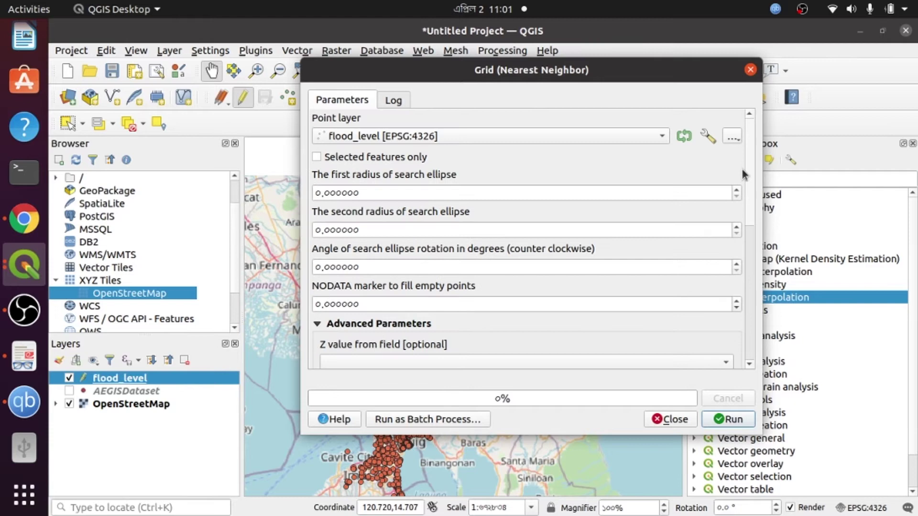
scroll(759, 245, "down", 8)
scroll(758, 245, "down", 2)
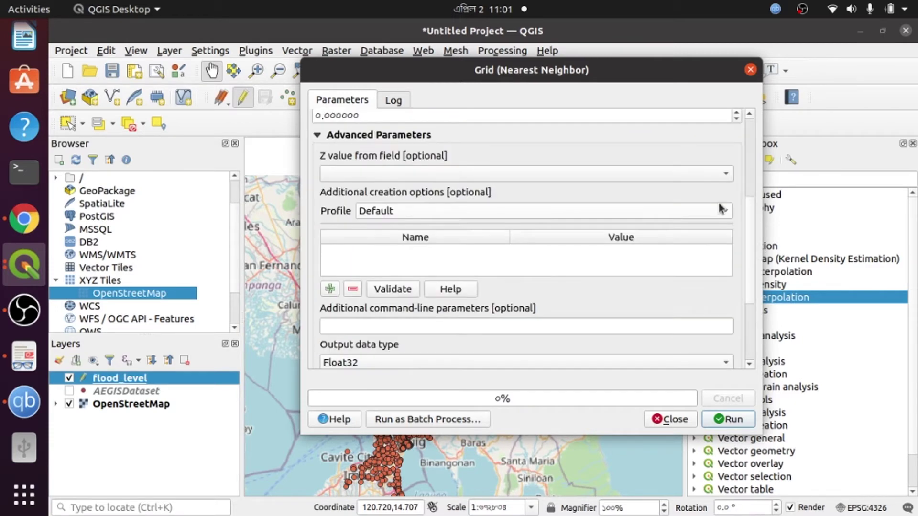
left_click(725, 174)
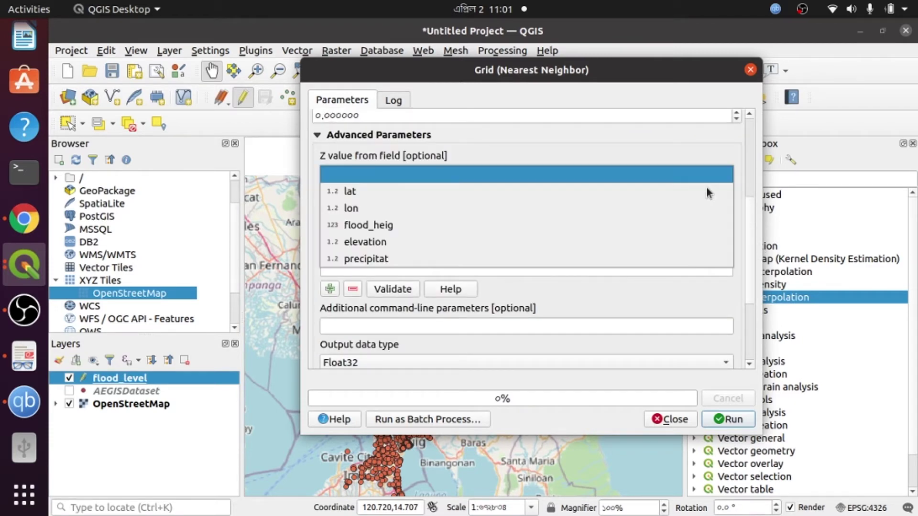
left_click(547, 242)
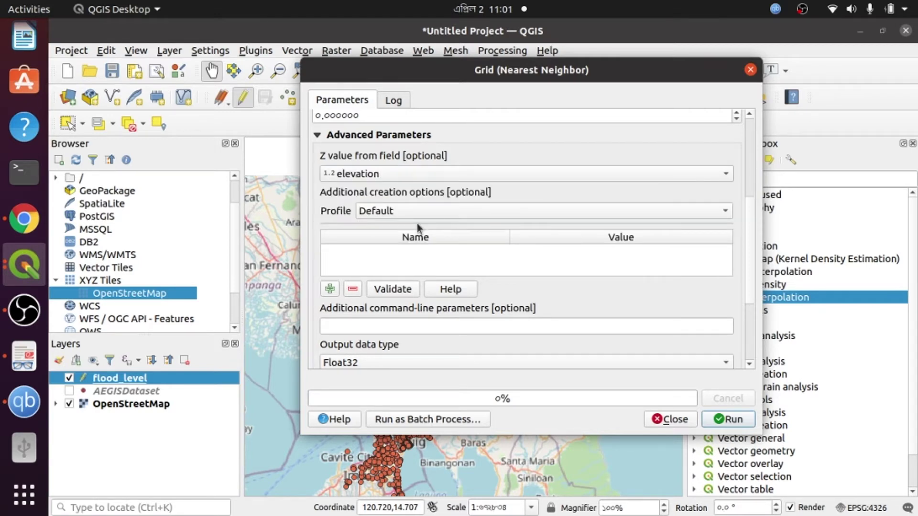
scroll(418, 228, "down", 5)
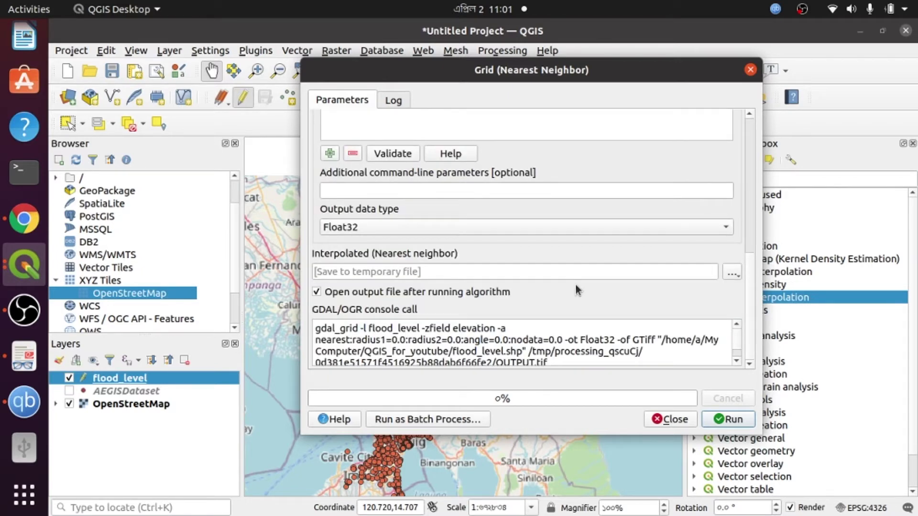
Save the interpolated output to file as interpolation.tif in QGIS_for_youtube
left_click(731, 277)
left_click(758, 304)
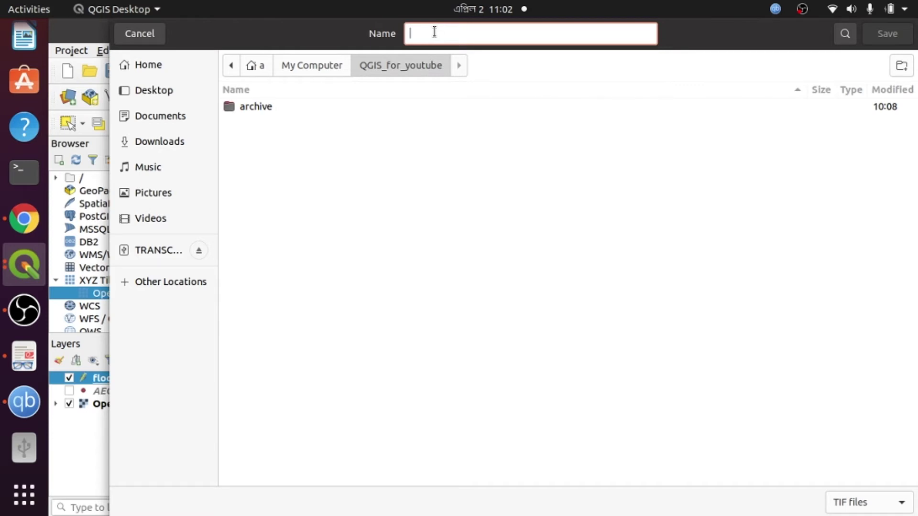
type("interpolation.")
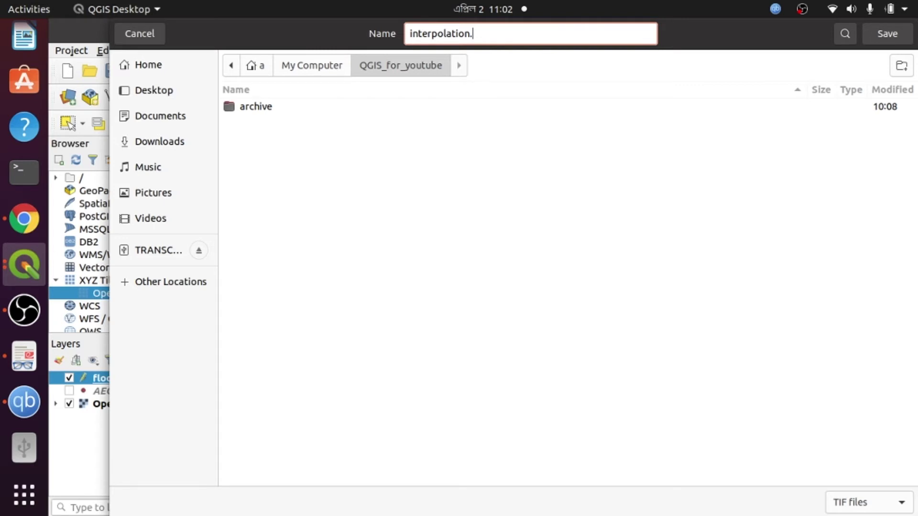
type("tif")
left_click(882, 35)
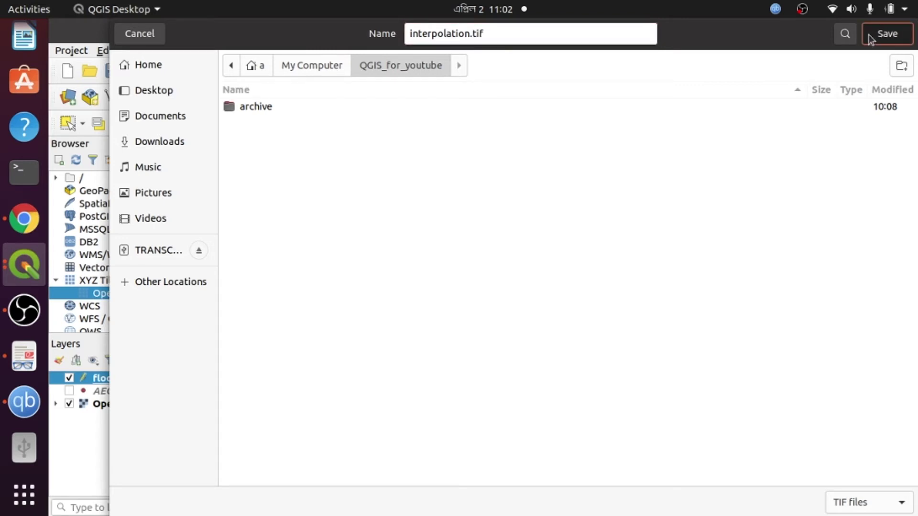
left_click(868, 34)
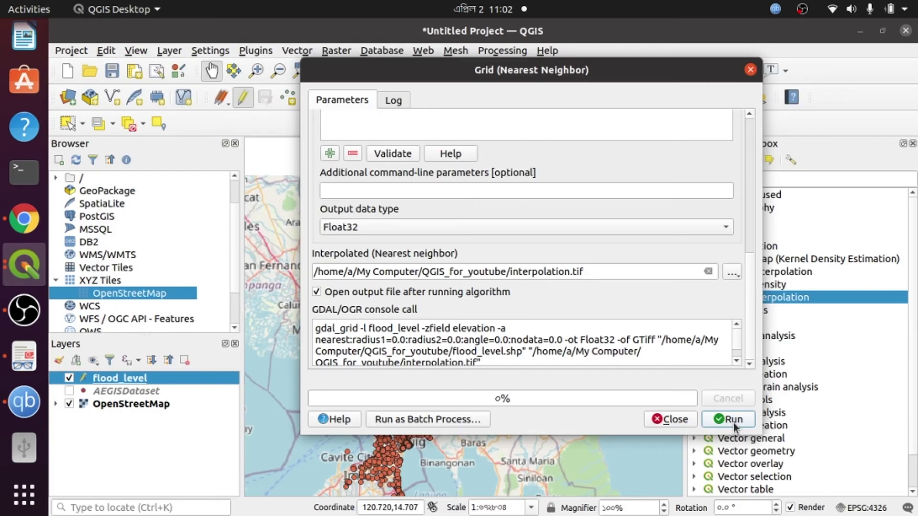
Run the nearest-neighbour grid, producing the interpolation raster (1.96347–91.8338), then close the tool
left_click(733, 424)
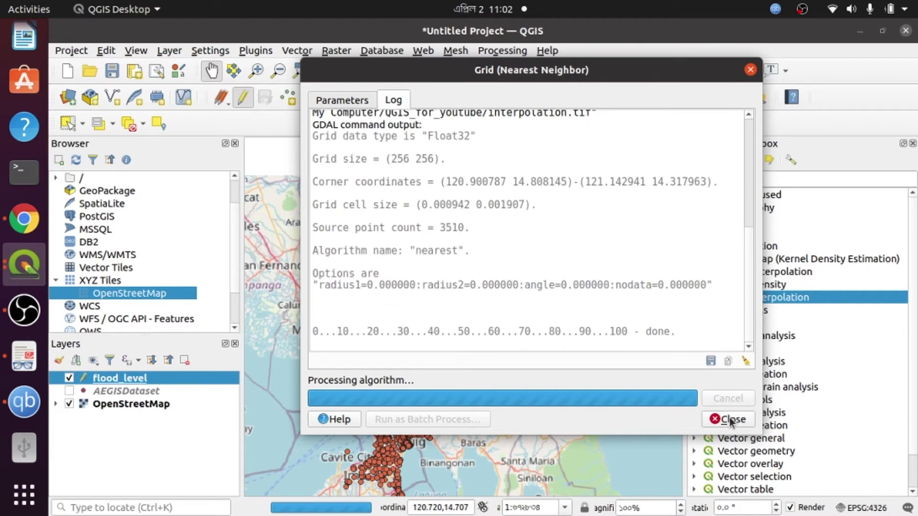
left_click(751, 70)
scroll(508, 305, "up", 3)
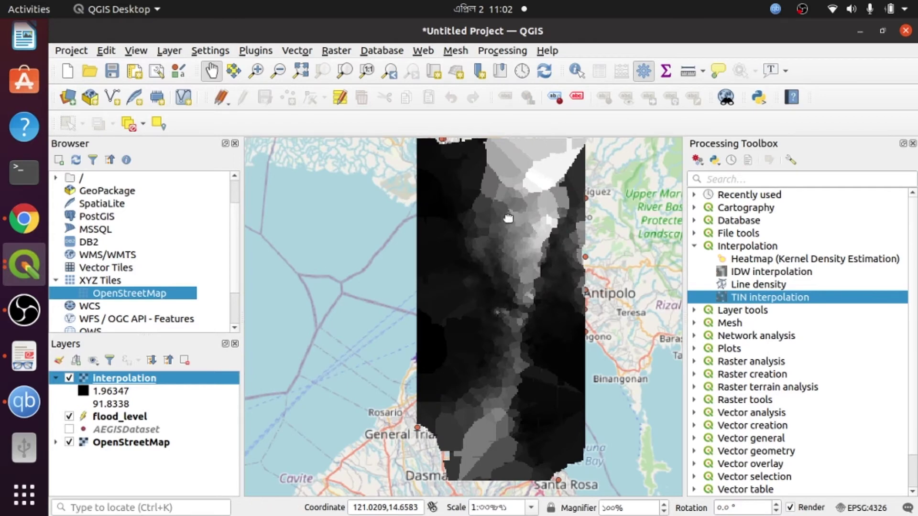
left_click_drag(554, 199, 546, 275)
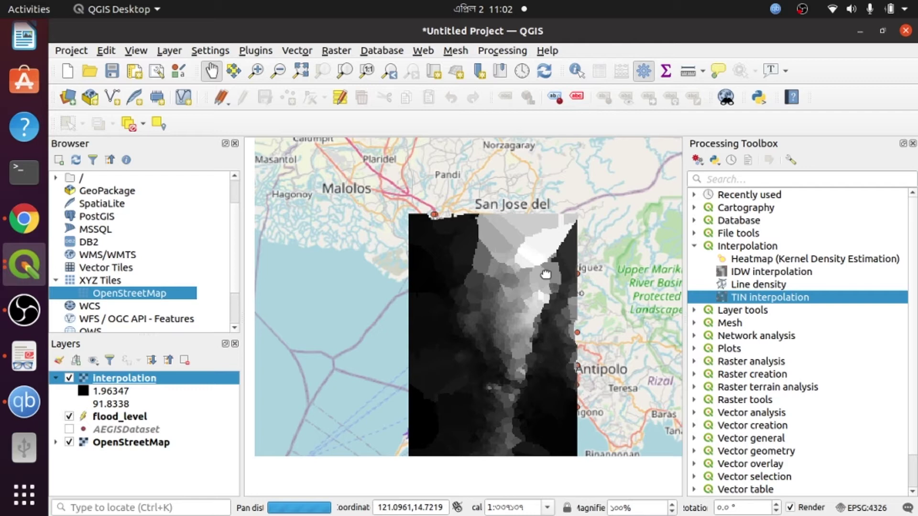
left_click_drag(545, 274, 551, 219)
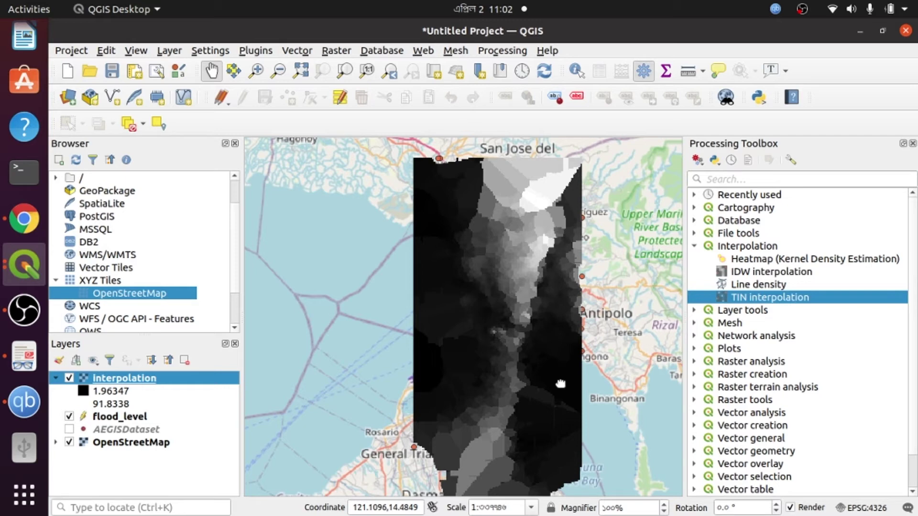
left_click_drag(560, 384, 502, 320)
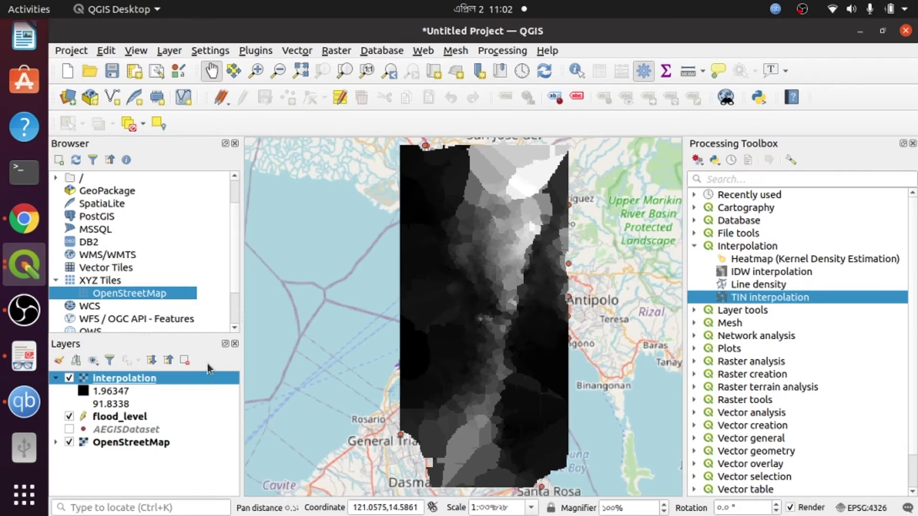
Switch the interpolation layer's render type to Singleband pseudocolor in its properties
double_click(146, 374)
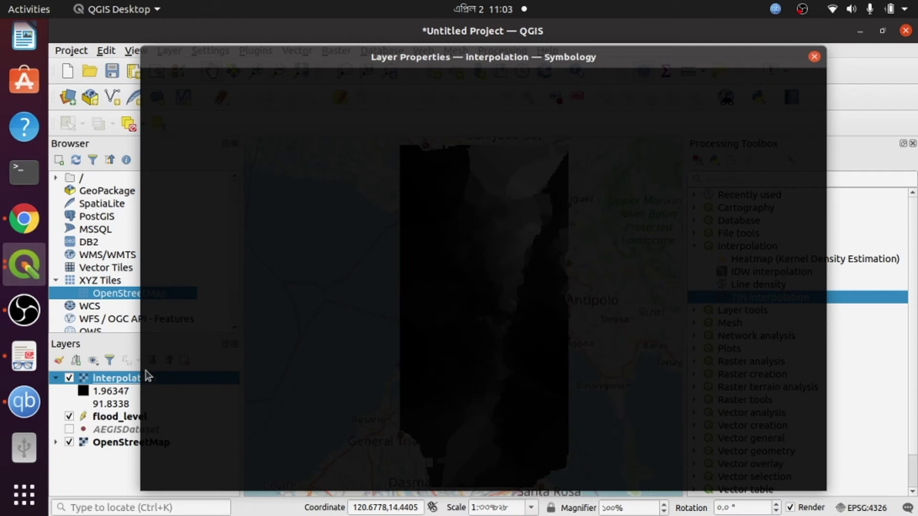
left_click(411, 77)
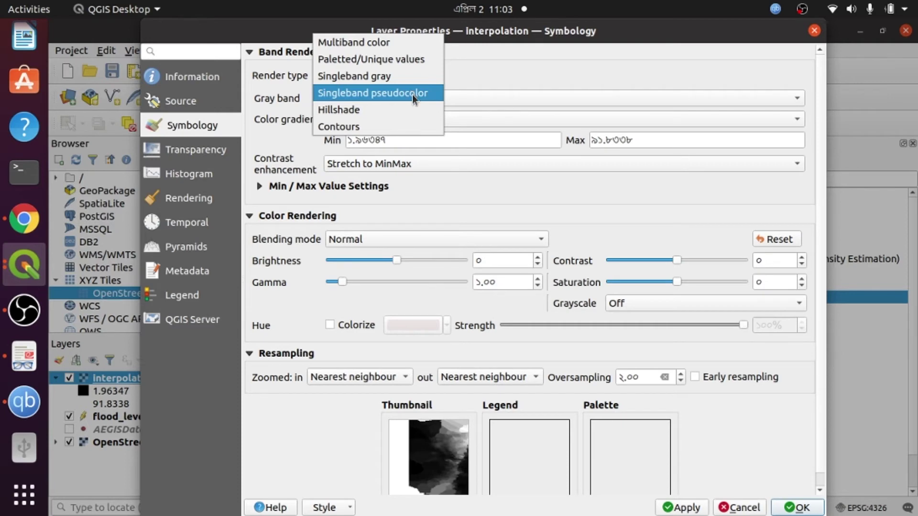
left_click(412, 94)
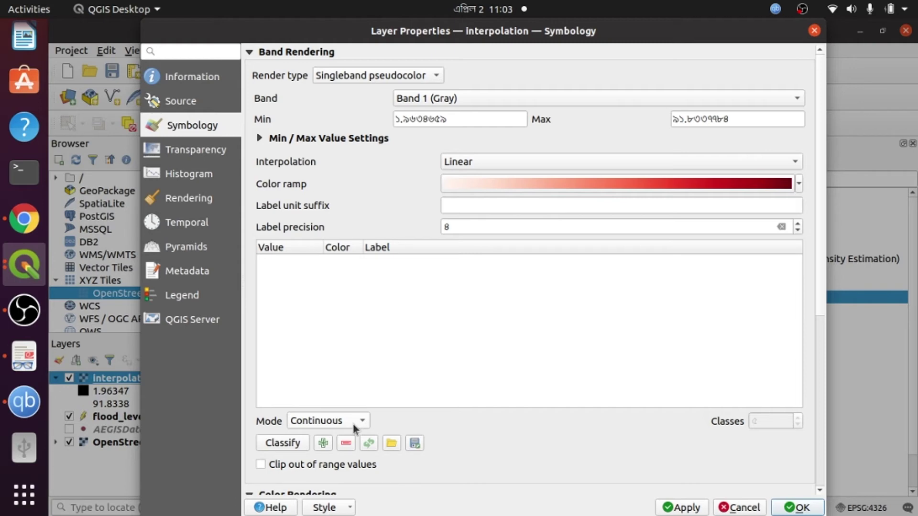
scroll(354, 425, "down", 1)
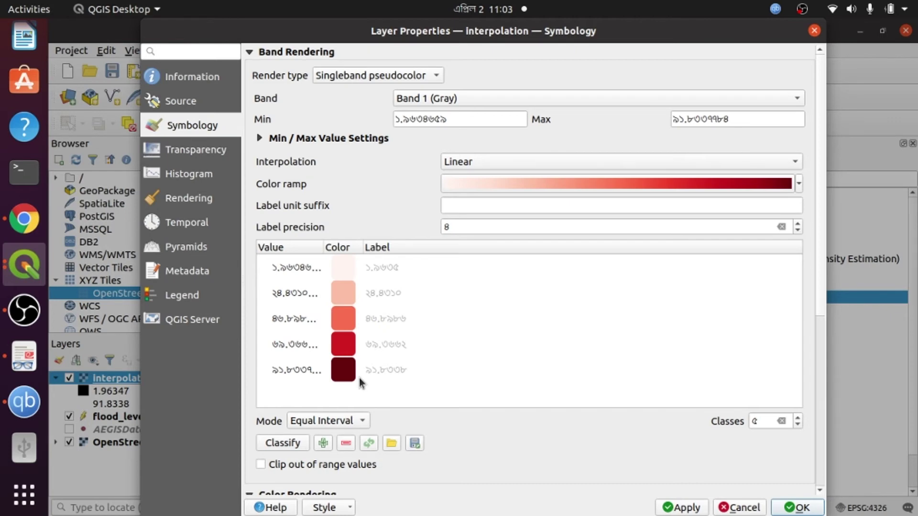
left_click(799, 184)
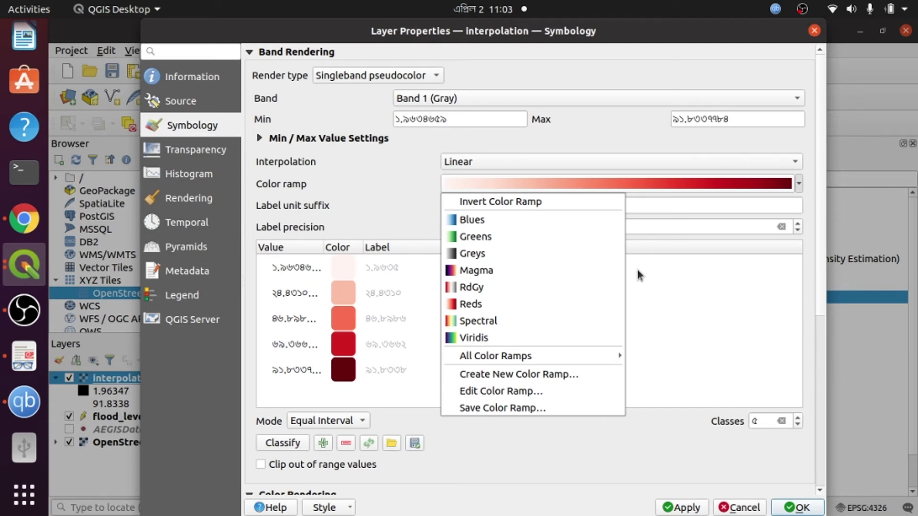
left_click(496, 318)
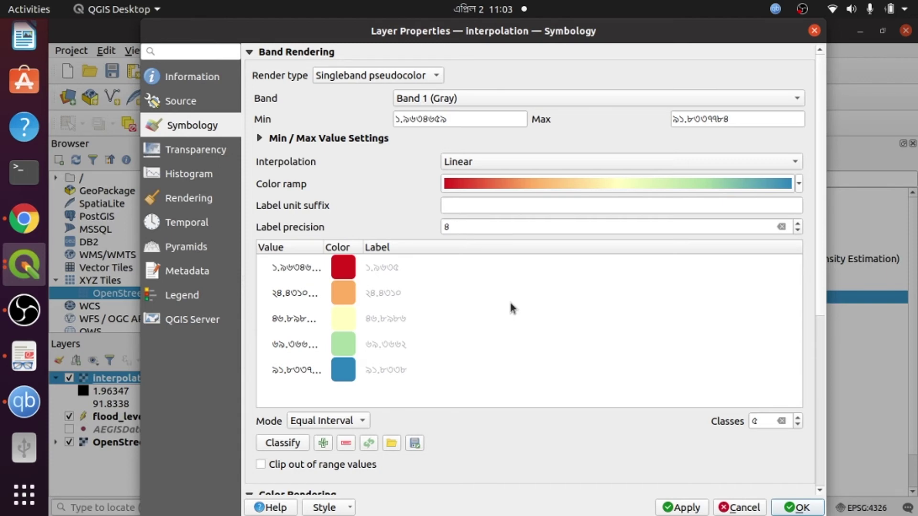
left_click(799, 184)
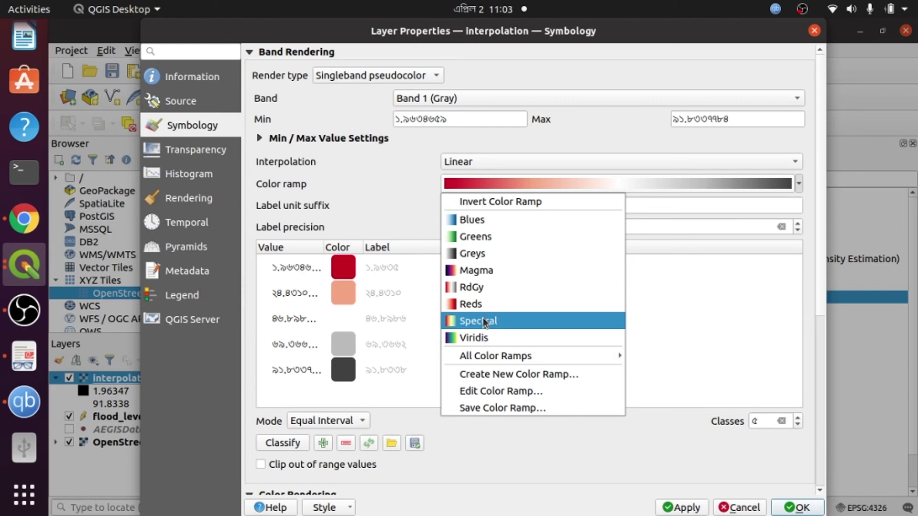
left_click(470, 304)
double_click(755, 421)
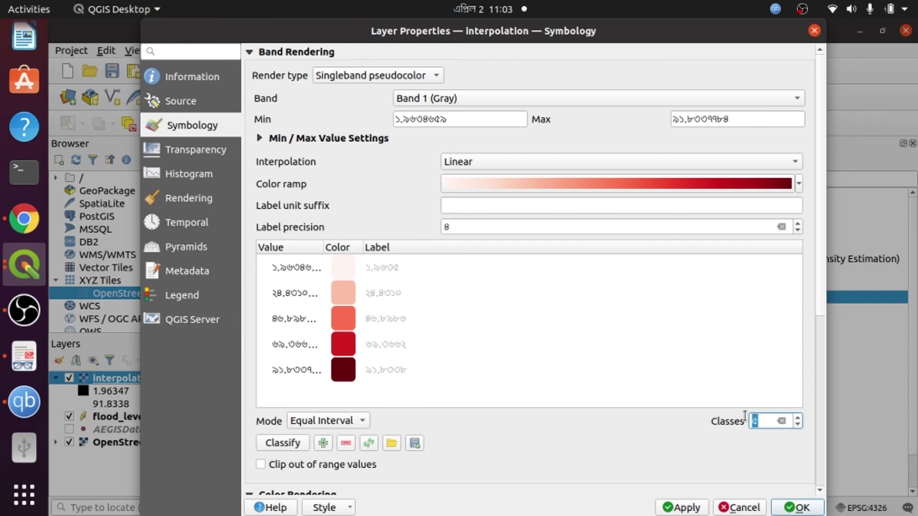
Change the class label precision from 8 to 1 decimal place
left_click(381, 267)
left_click(446, 228)
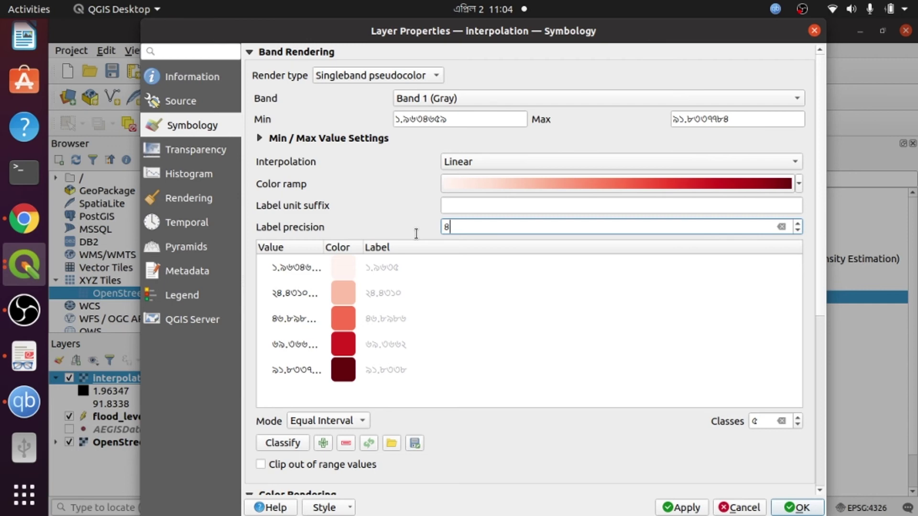
key("BackSpace")
type("1")
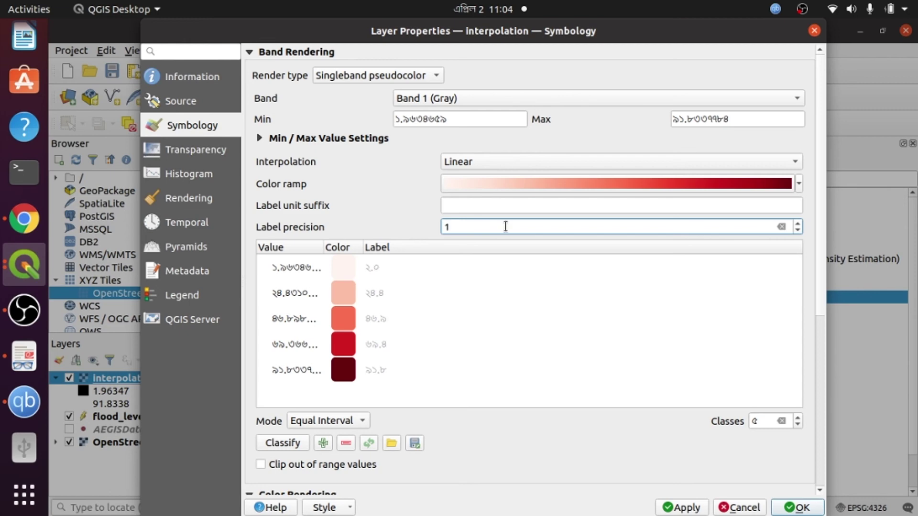